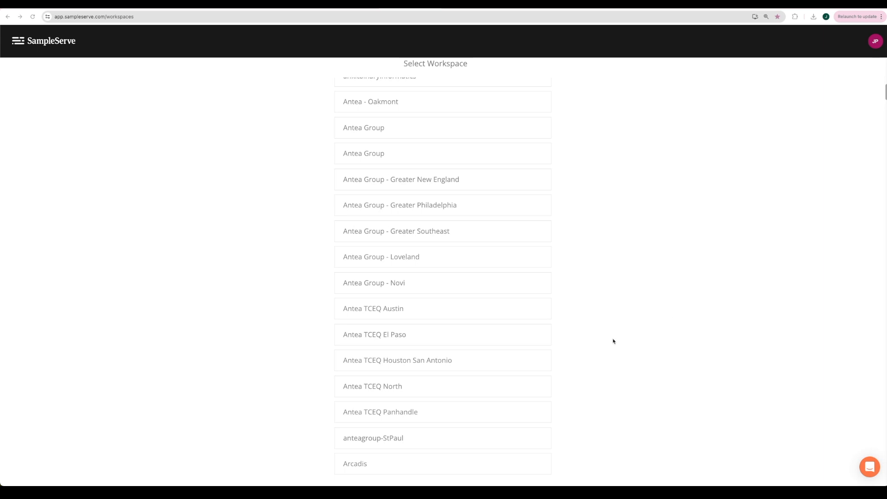
Open the Antea TCEQ Houston San Antonio workspace and view its member management dialog.
left_click(448, 365)
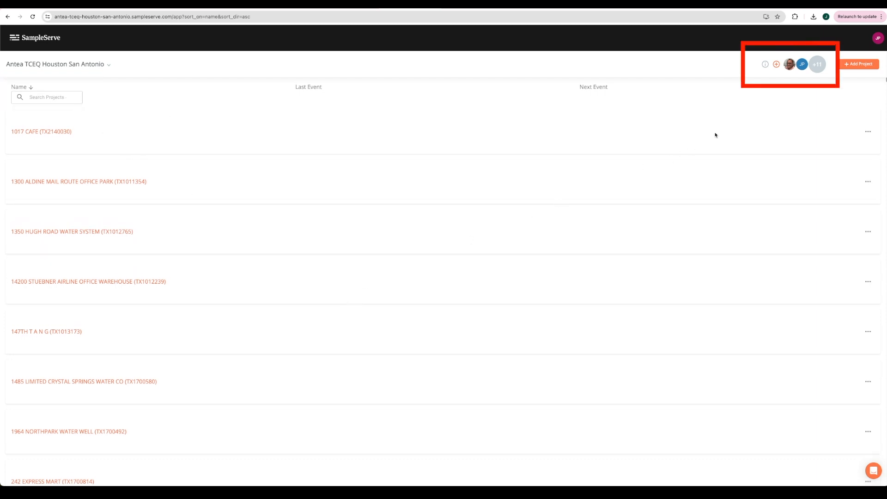
left_click(777, 66)
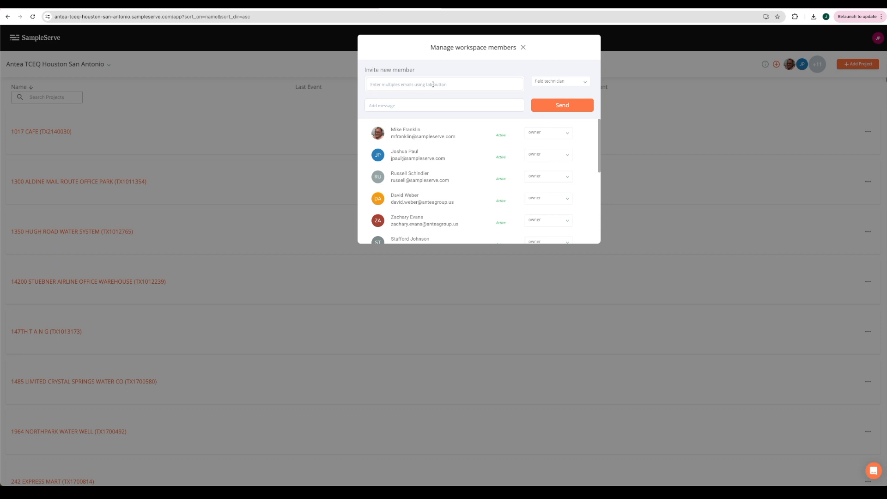
left_click(606, 137)
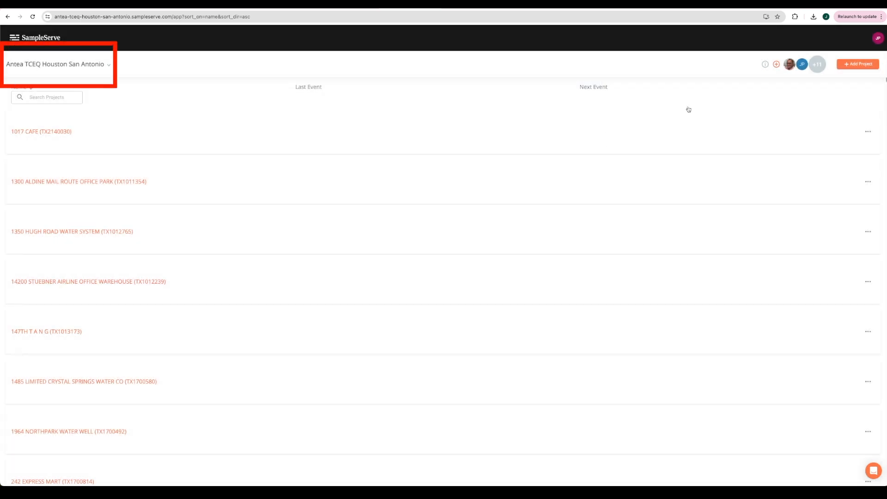
Look through the list of available workspaces and open the 3H FARMS (TX1700835) project in the current one.
left_click(100, 64)
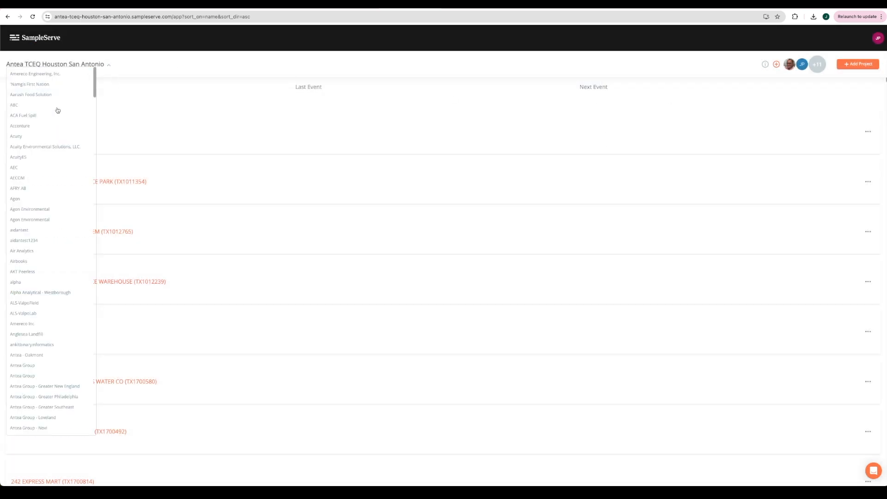
scroll(40, 200, "down", 1)
left_click(182, 382)
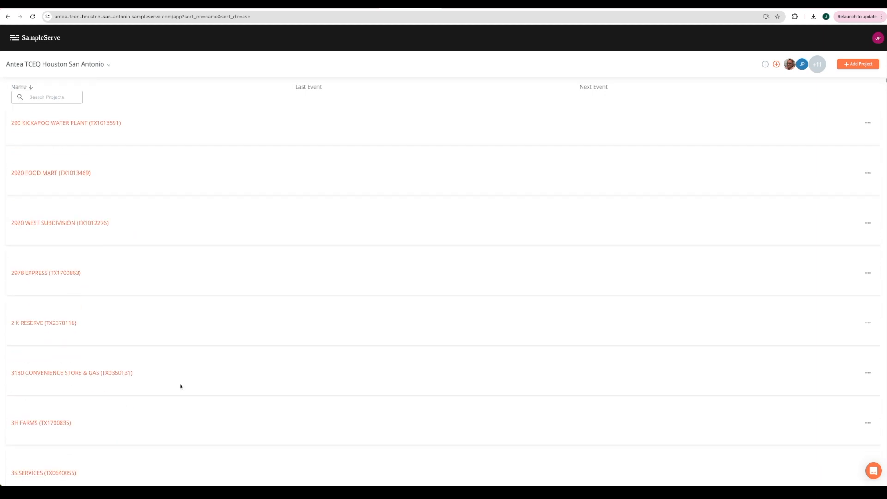
left_click(58, 422)
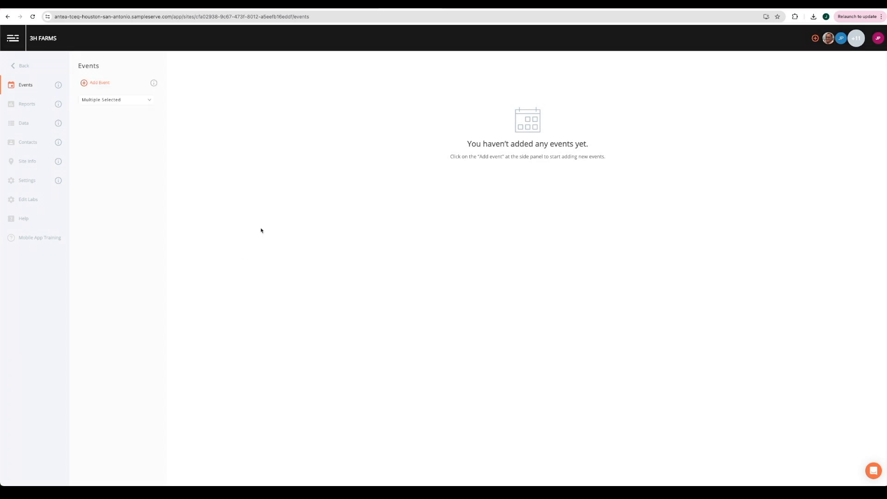
Create a Drinking Water event named test with the sampling date 04/25/2024.
left_click(95, 84)
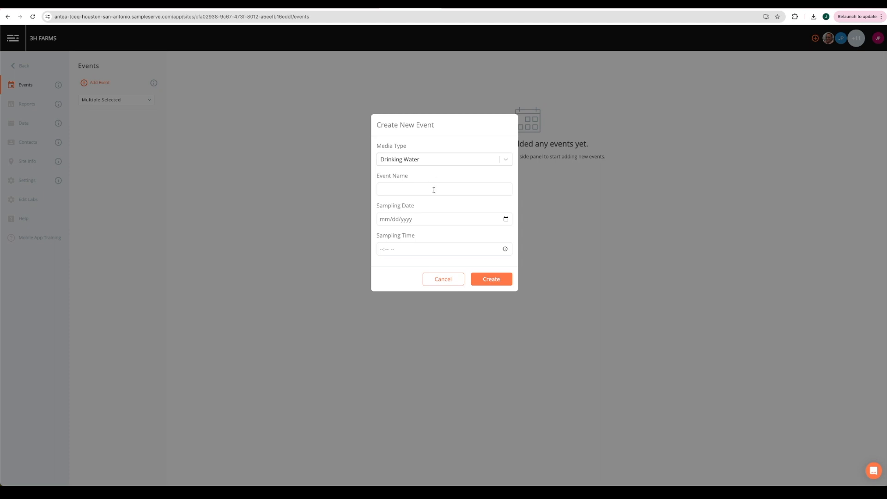
left_click(434, 190)
type("test")
left_click(440, 207)
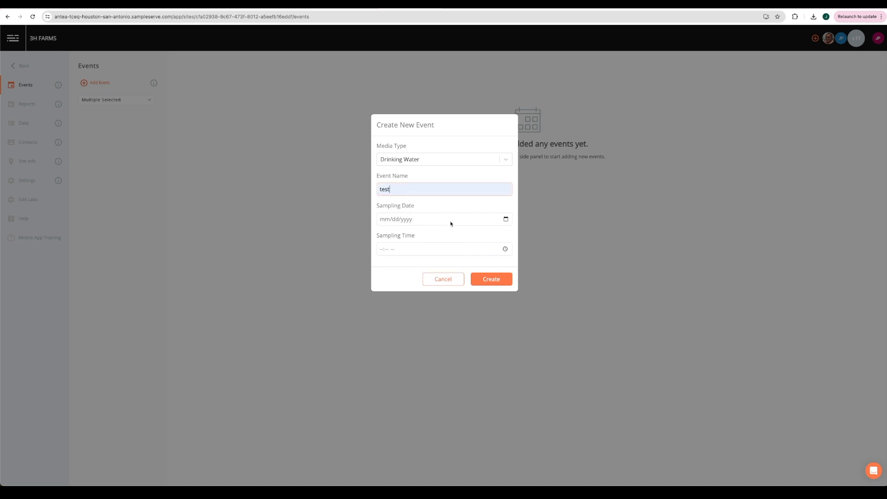
left_click(505, 219)
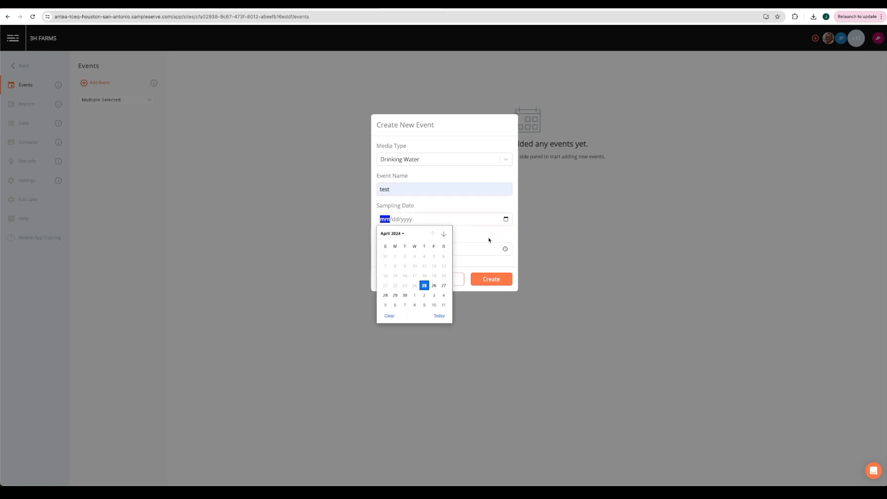
left_click(423, 284)
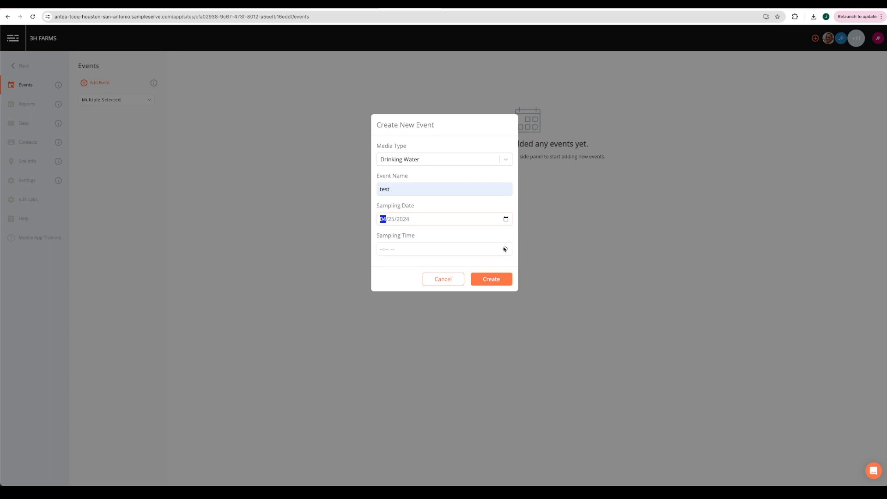
left_click(492, 280)
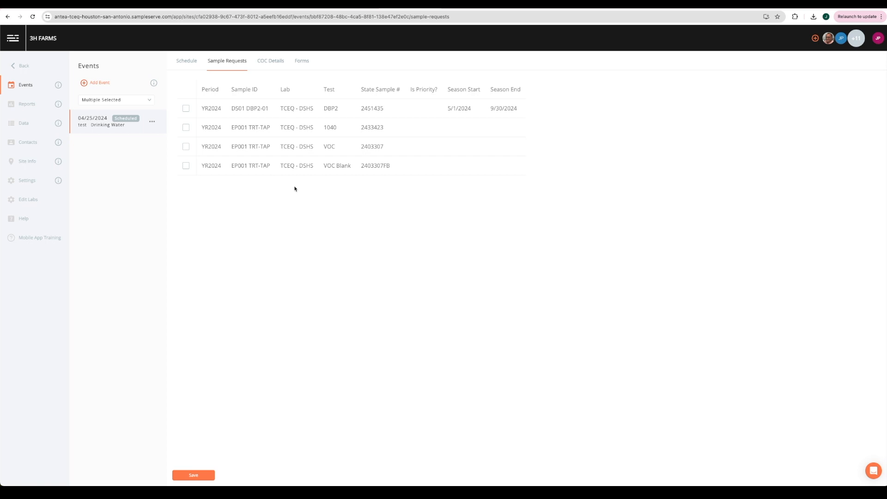
Select the DBP2, 1040, VOC and VOC Blank sample requests for the event and save them.
left_click(186, 108)
left_click(187, 128)
left_click(186, 147)
left_click(187, 166)
left_click(192, 477)
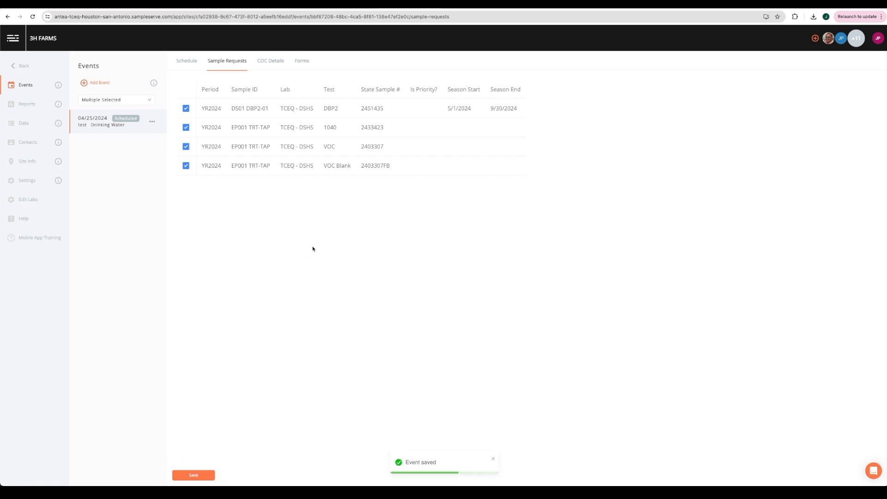
Assign a workspace member to the event in its schedule and save the schedule.
left_click(189, 66)
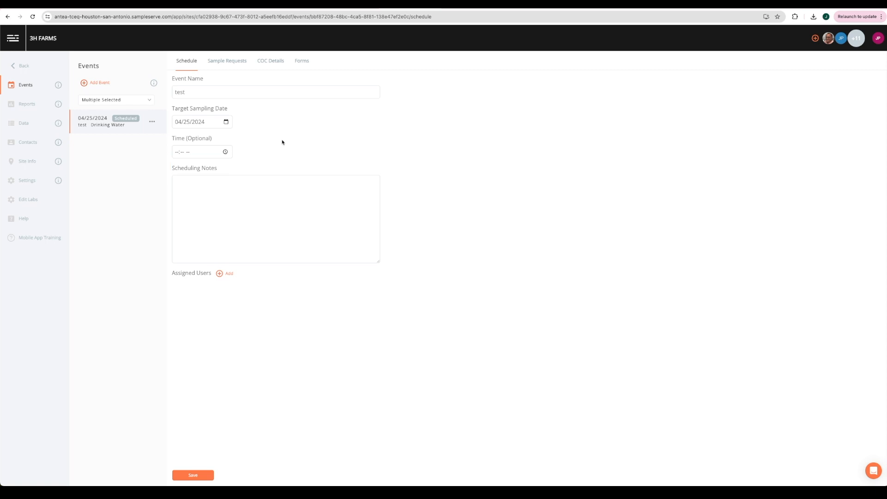
left_click(229, 276)
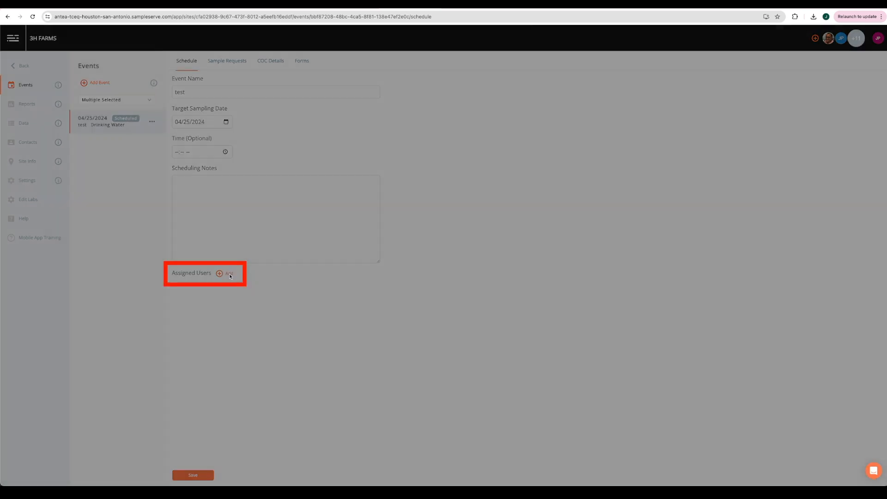
left_click(405, 71)
left_click(402, 101)
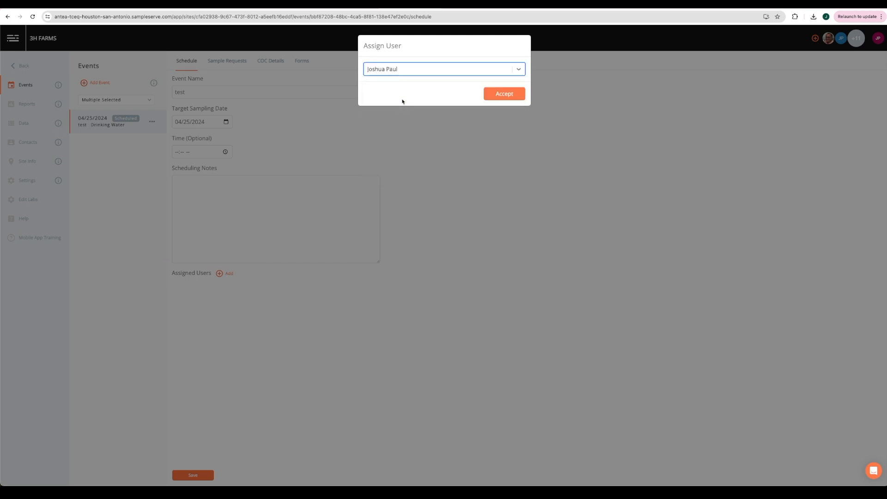
left_click(499, 97)
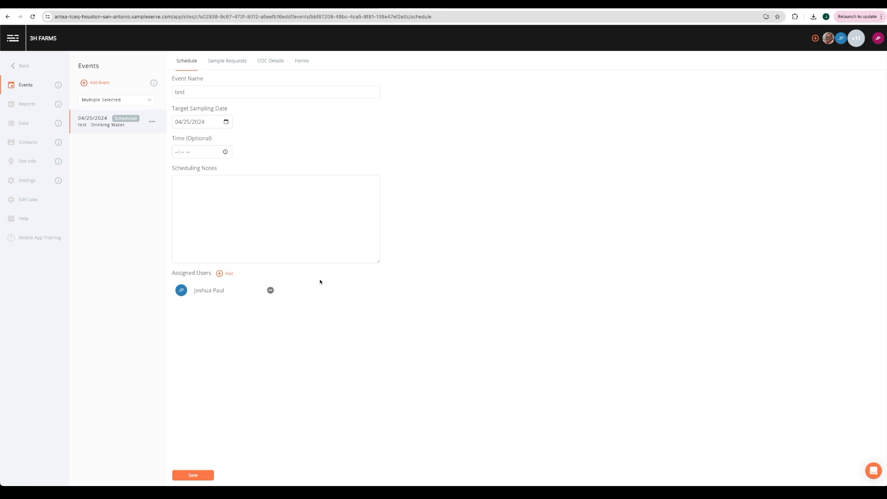
left_click(205, 479)
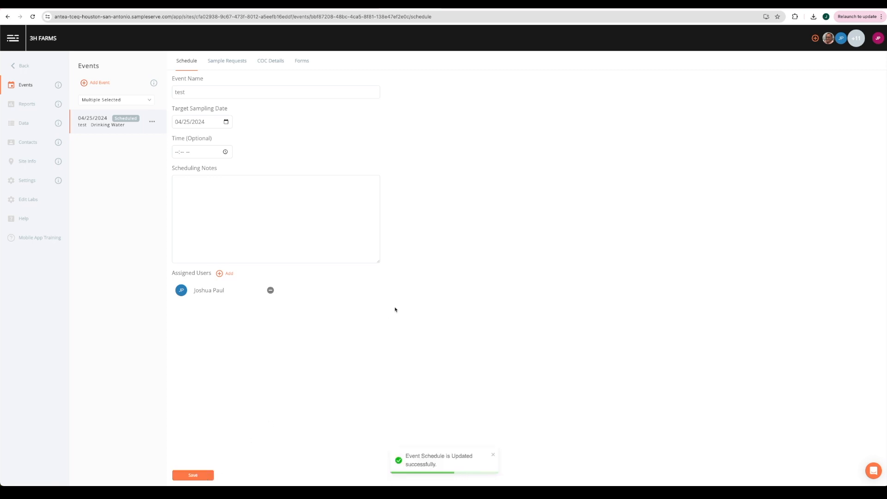
Generate the Pre-Print Chain-of-Custody - TCEQ - DSHS form for the event and view the downloaded PDF.
left_click(305, 63)
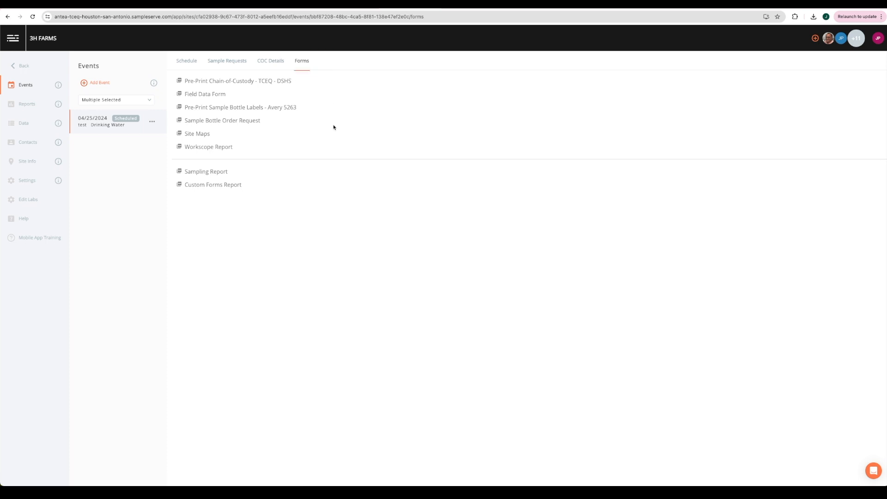
left_click(277, 81)
left_click(716, 55)
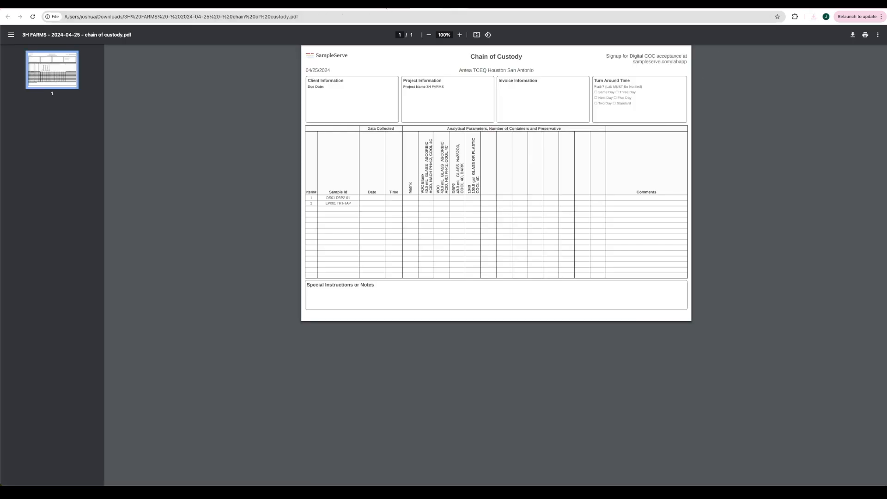
left_click(397, 4)
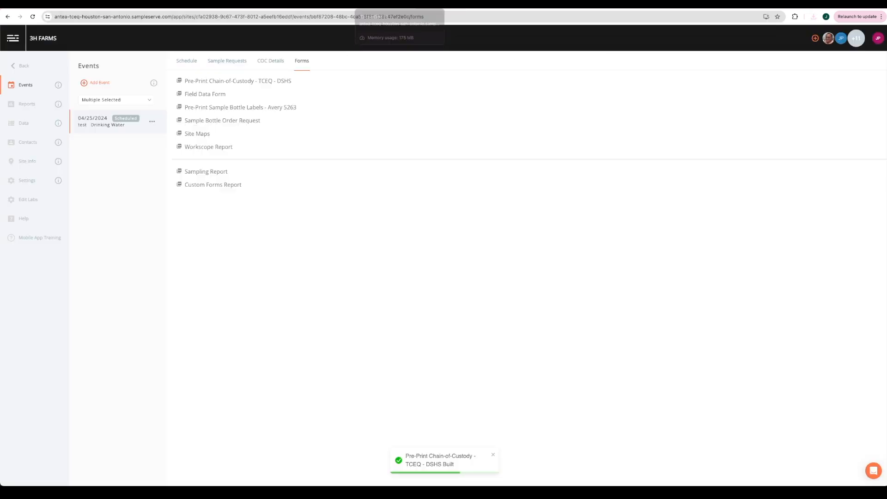
Generate the Pre-Print Sample Bottle Labels - Avery 5263 and view the downloaded PDF rotated so the labels read upright.
left_click(277, 107)
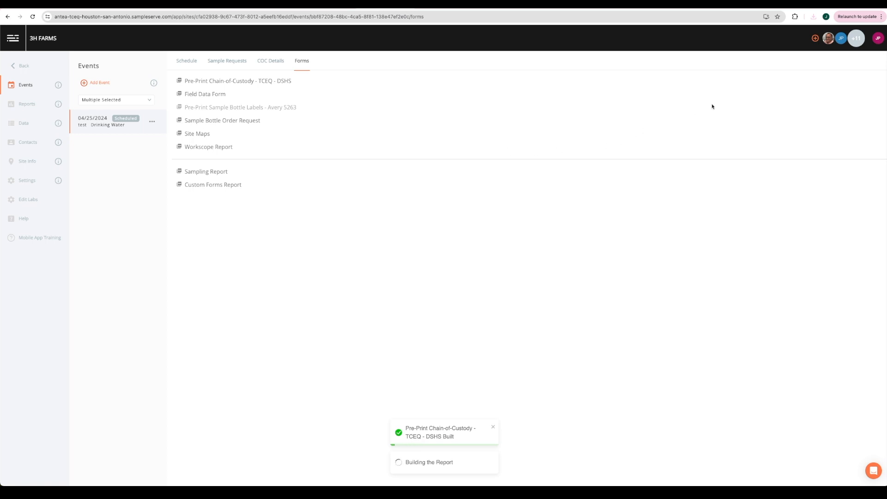
left_click(815, 19)
left_click(761, 57)
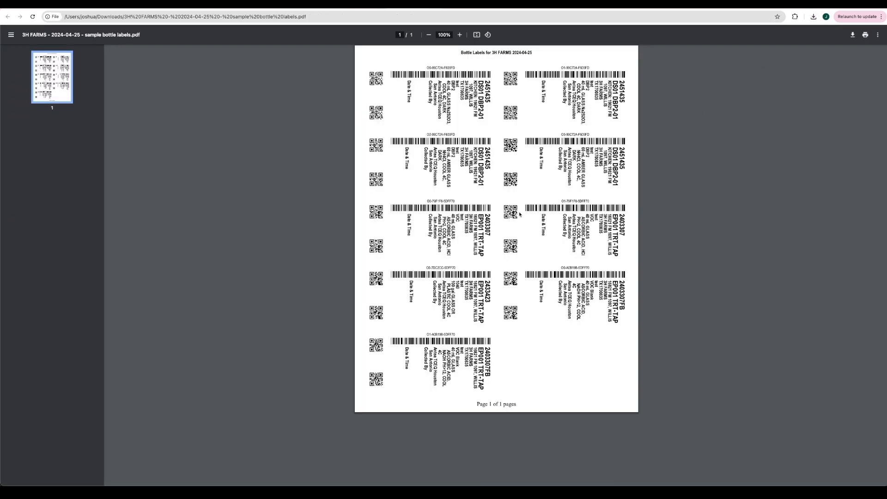
left_click(488, 35)
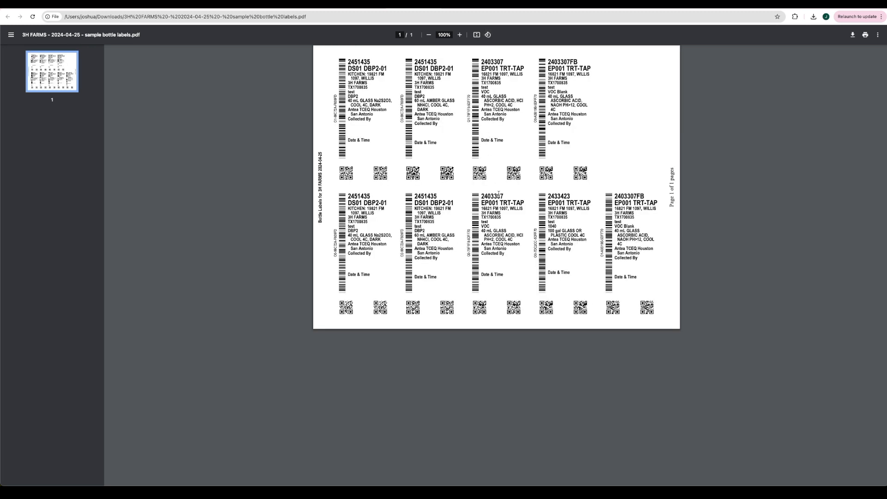
left_click(357, 5)
Include Completed events in the event list's status filter and look over the actions available for the test event.
left_click(229, 61)
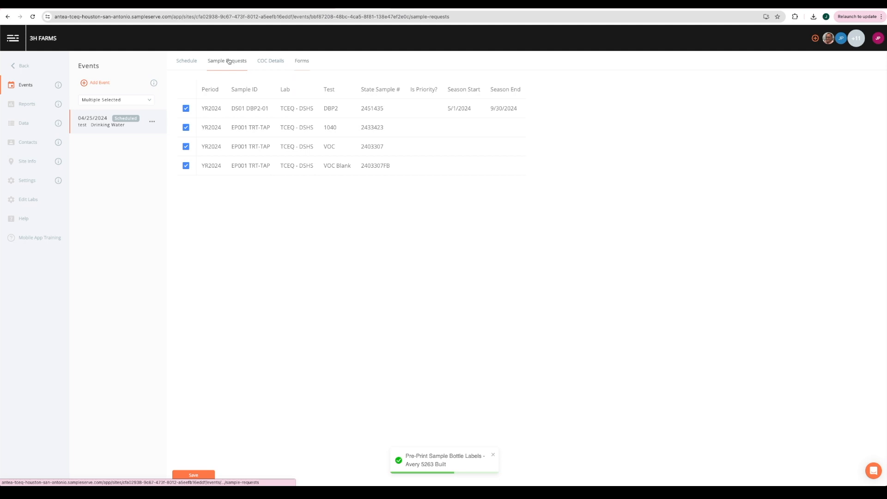
left_click(137, 101)
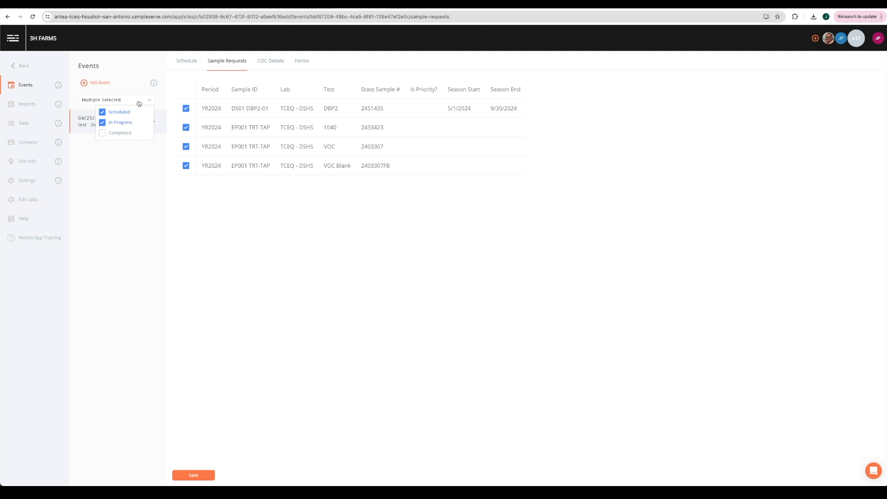
left_click(119, 135)
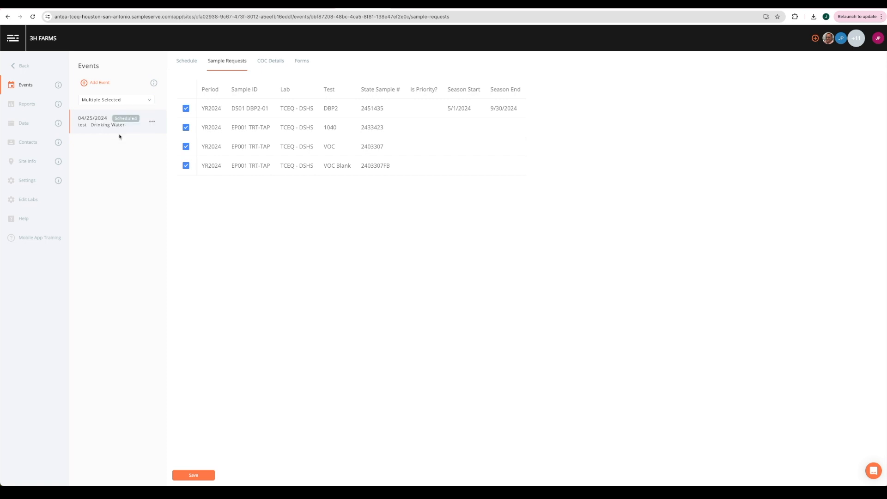
left_click(125, 101)
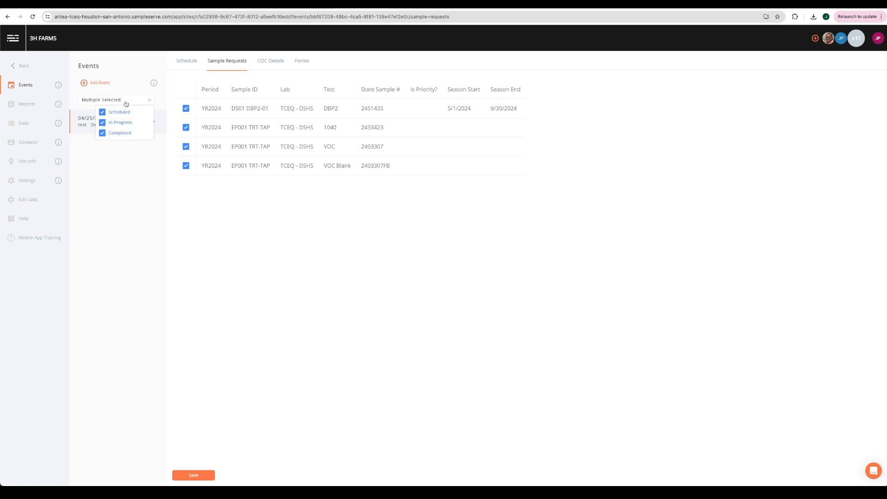
left_click(107, 152)
left_click(152, 122)
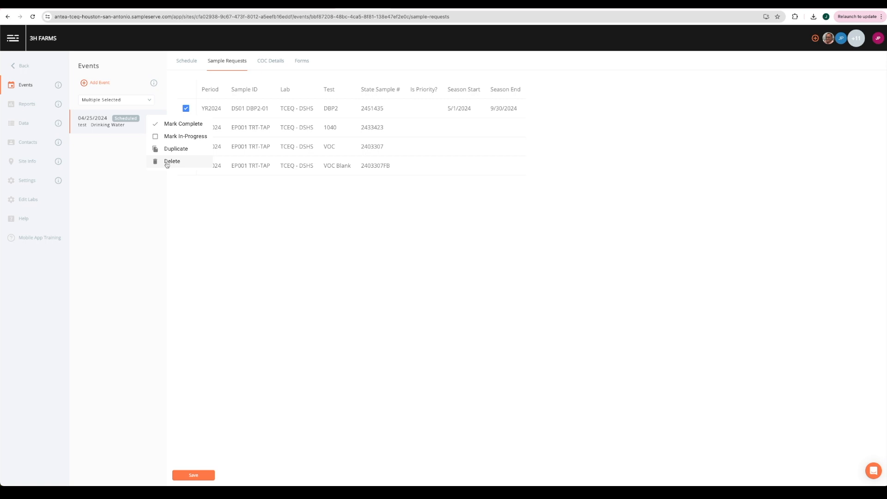
left_click(155, 185)
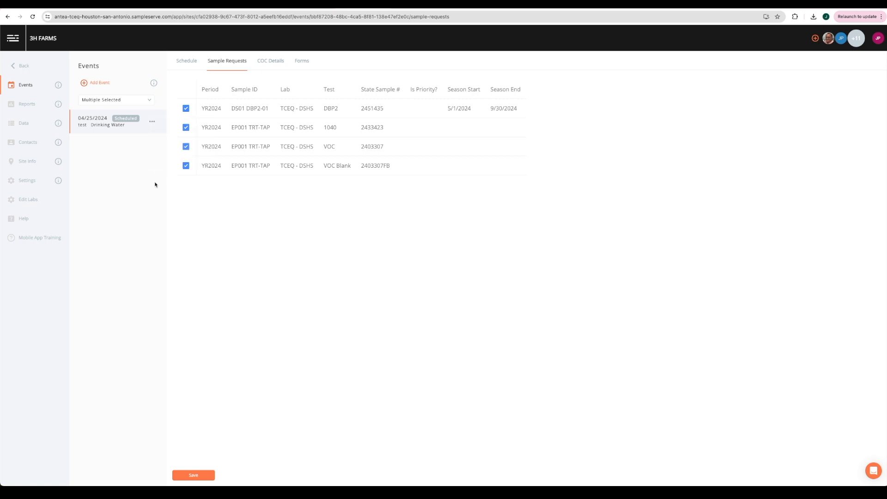